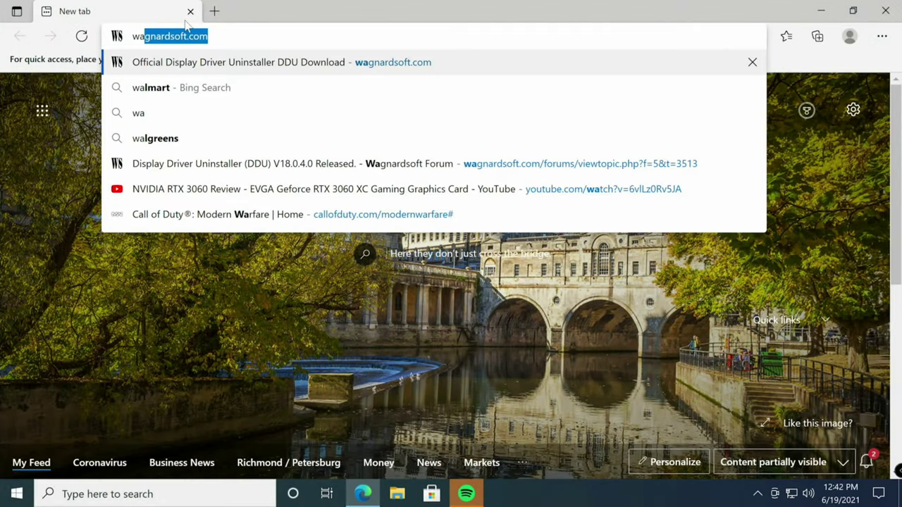
Step: Download Display Driver Uninstaller V18.0.4.0 from its release post on wagnardsoft.com, using the official download link
{"action": "key", "text": "Return"}
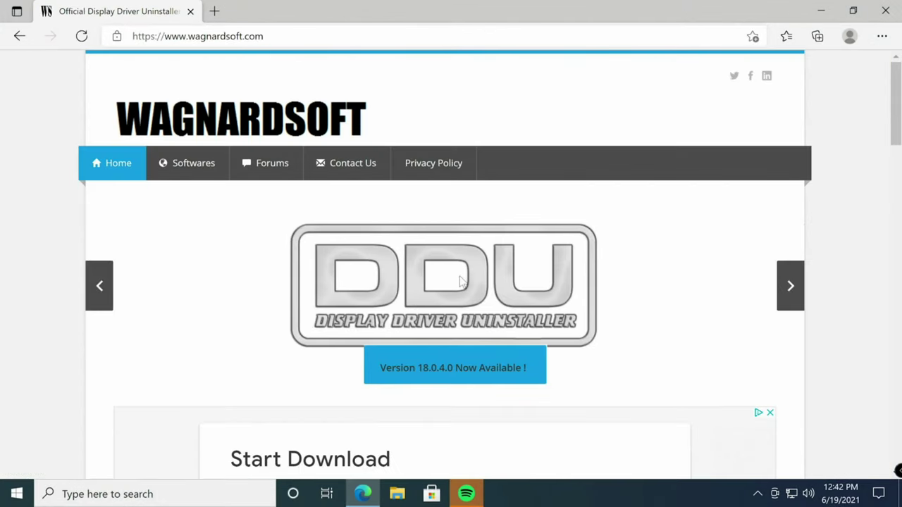
{"action": "left_click", "coordinate": [426, 357]}
{"action": "scroll", "coordinate": [420, 320], "scroll_direction": "down", "scroll_amount": 7}
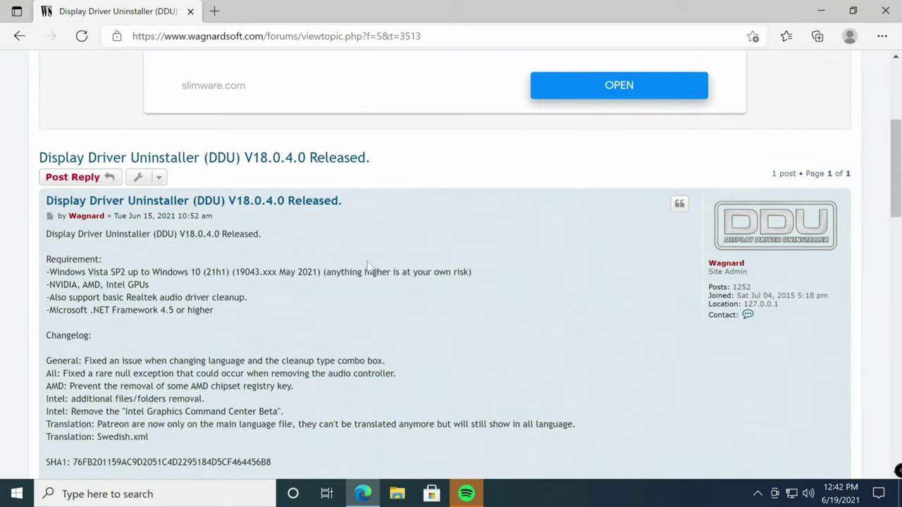
{"action": "scroll", "coordinate": [359, 256], "scroll_direction": "down", "scroll_amount": 5}
{"action": "left_click", "coordinate": [154, 303]}
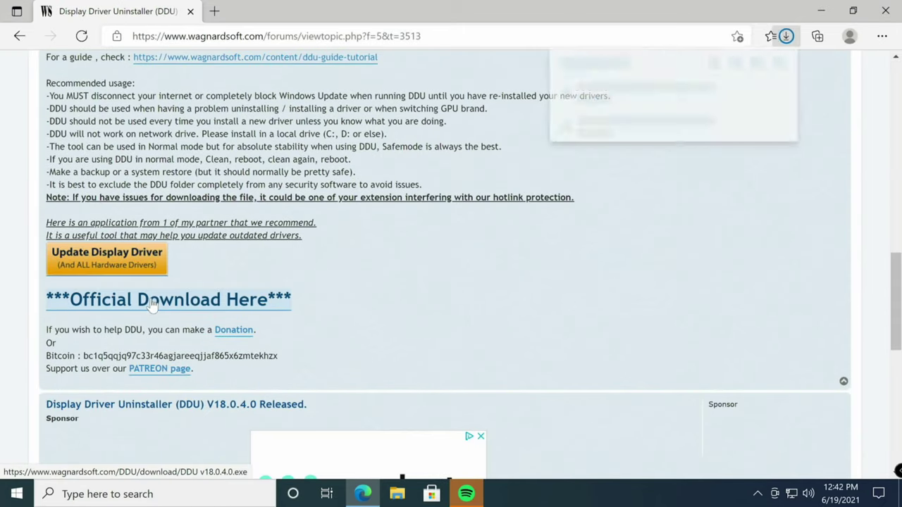
Step: Go to the NVIDIA website and open its driver downloads page
{"action": "left_click", "coordinate": [233, 36]}
{"action": "type", "text": "nvb"}
{"action": "key", "text": "BackSpace"}
{"action": "key", "text": "BackSpace"}
{"action": "key", "text": "BackSpace"}
{"action": "type", "text": "nvidi"}
{"action": "key", "text": "Return"}
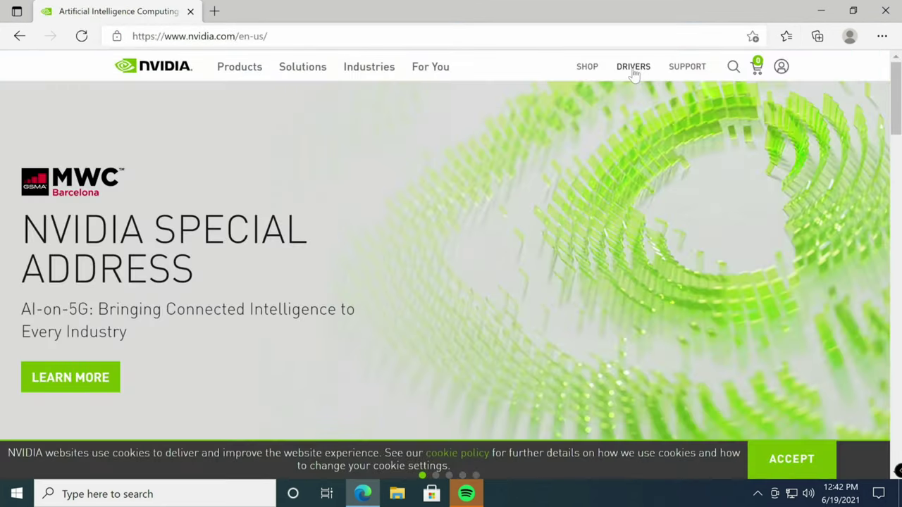
{"action": "left_click", "coordinate": [633, 69]}
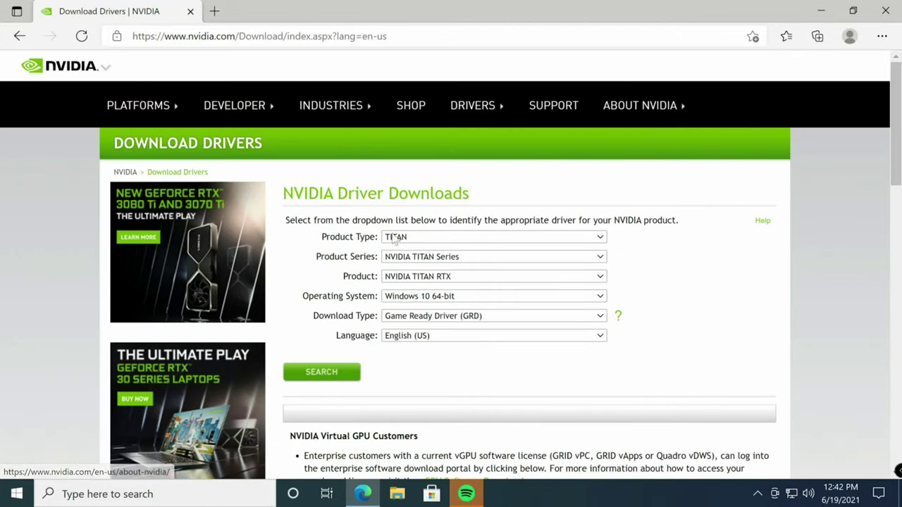
Step: Set the driver search to product type GeForce, series GeForce RTX 30 Series and product GeForce RTX 3080 Ti
{"action": "left_click", "coordinate": [433, 237]}
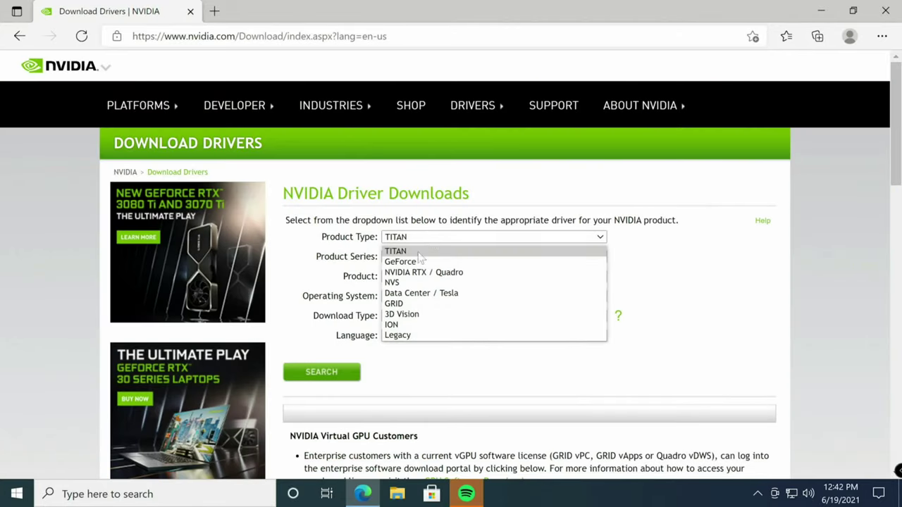
{"action": "left_click", "coordinate": [421, 263]}
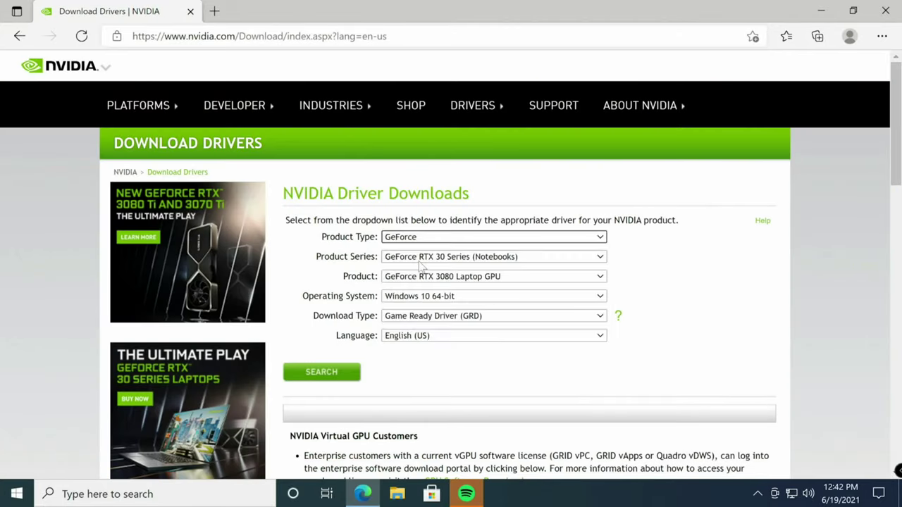
{"action": "left_click", "coordinate": [460, 259]}
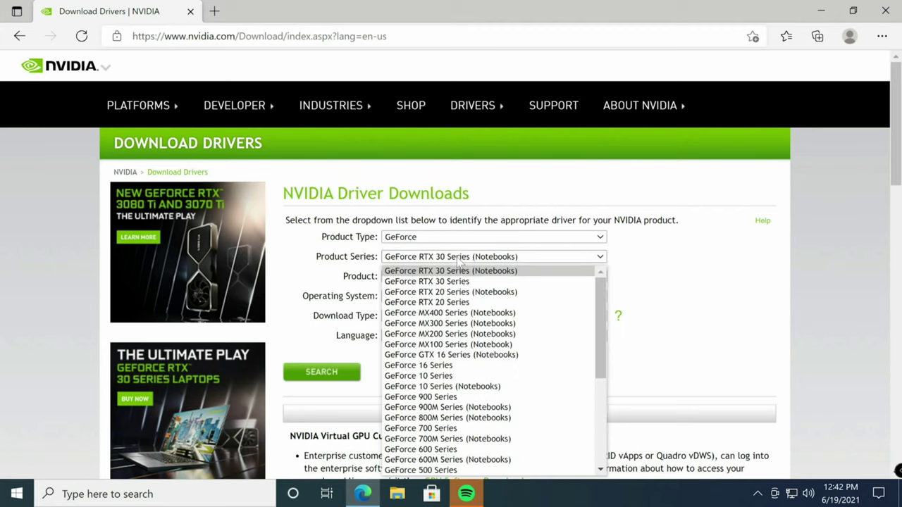
{"action": "left_click", "coordinate": [451, 284]}
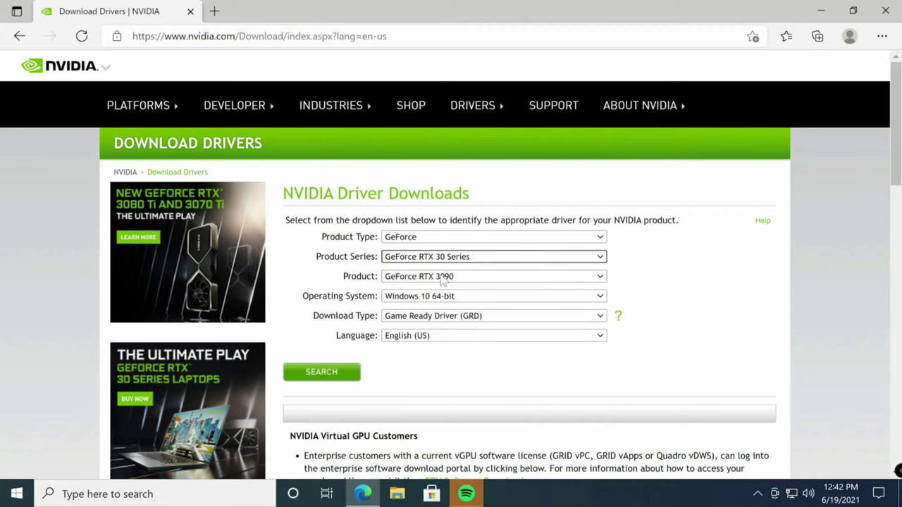
{"action": "left_click", "coordinate": [438, 280]}
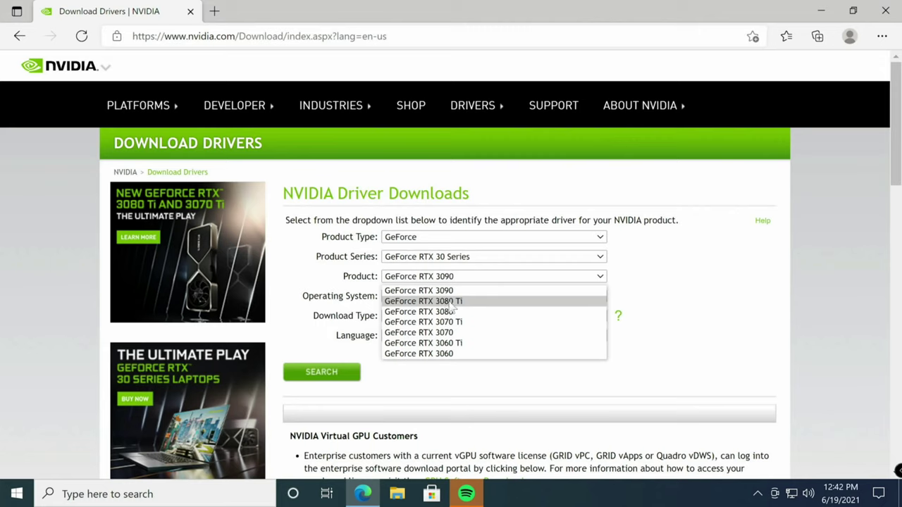
{"action": "left_click", "coordinate": [452, 301]}
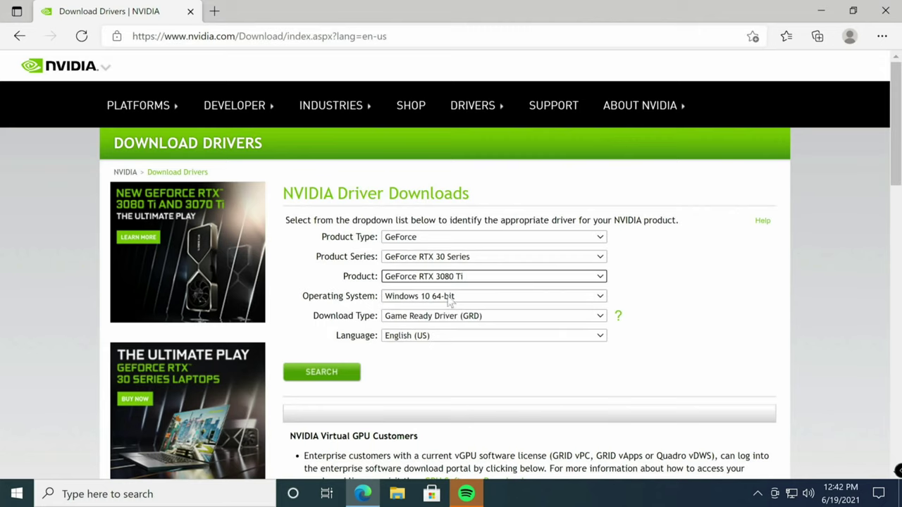
Step: Choose Game Ready Driver (GRD) as the download type, run the driver search and highlight the found driver's version
{"action": "left_click", "coordinate": [440, 318]}
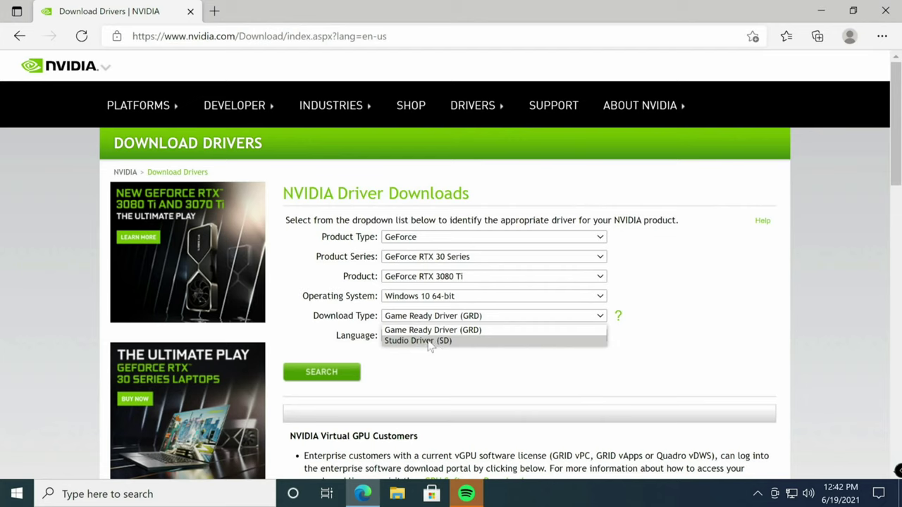
{"action": "left_click", "coordinate": [440, 331]}
{"action": "left_click", "coordinate": [323, 379]}
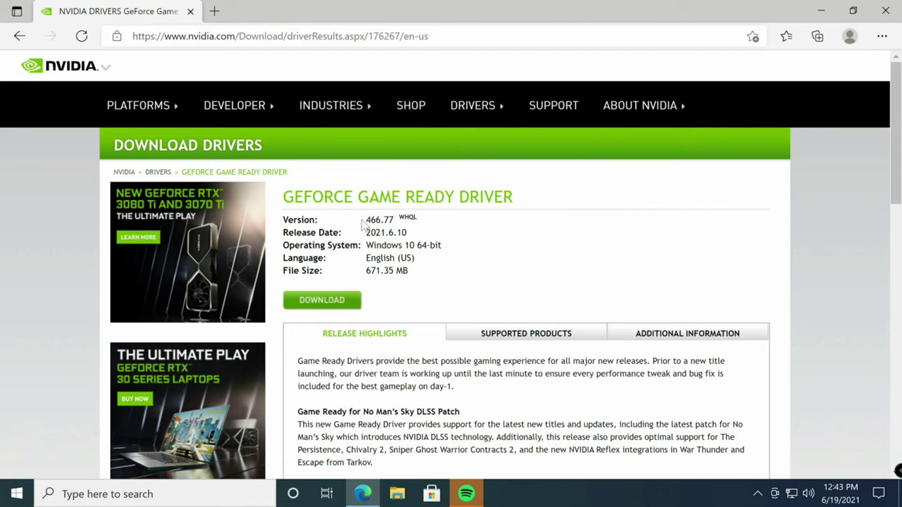
{"action": "left_click_drag", "start_coordinate": [365, 220], "coordinate": [439, 220]}
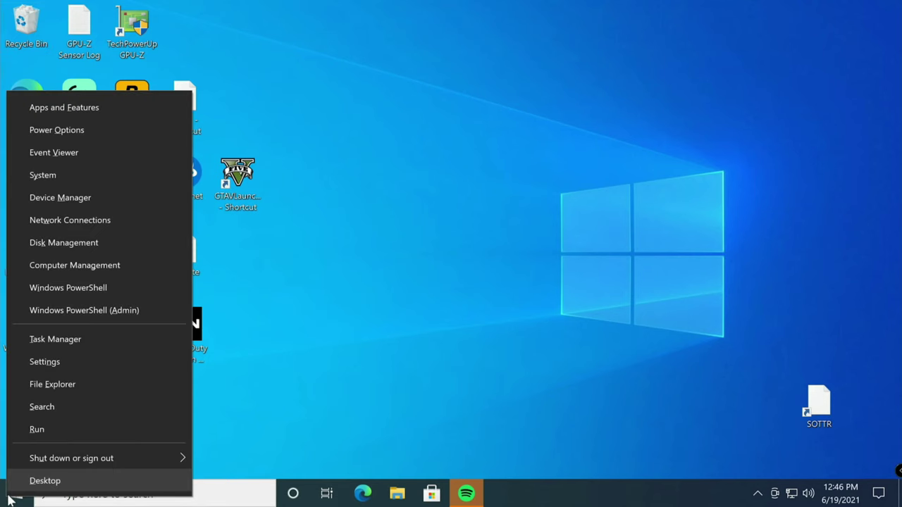
Step: Restart the computer into the advanced recovery options and choose Startup Settings to boot into Safe Mode
{"action": "mouse_move", "coordinate": [83, 462]}
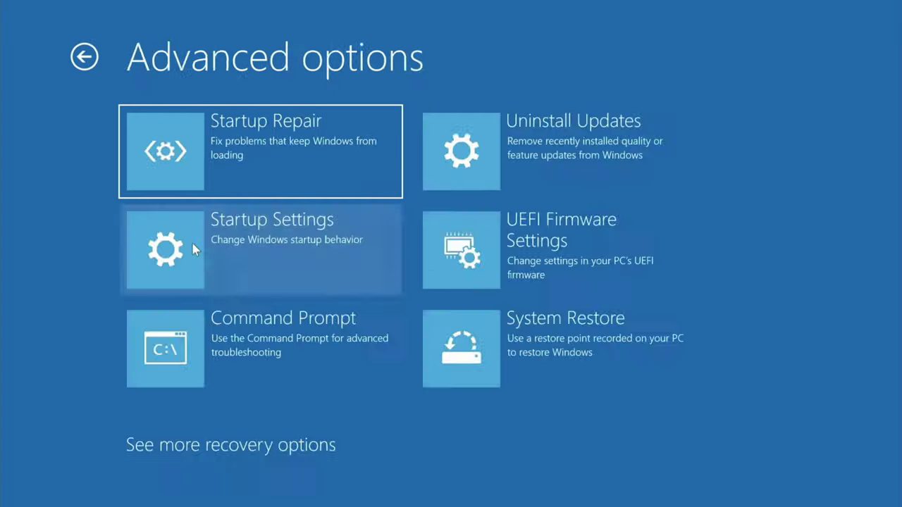
{"action": "left_click", "coordinate": [294, 243]}
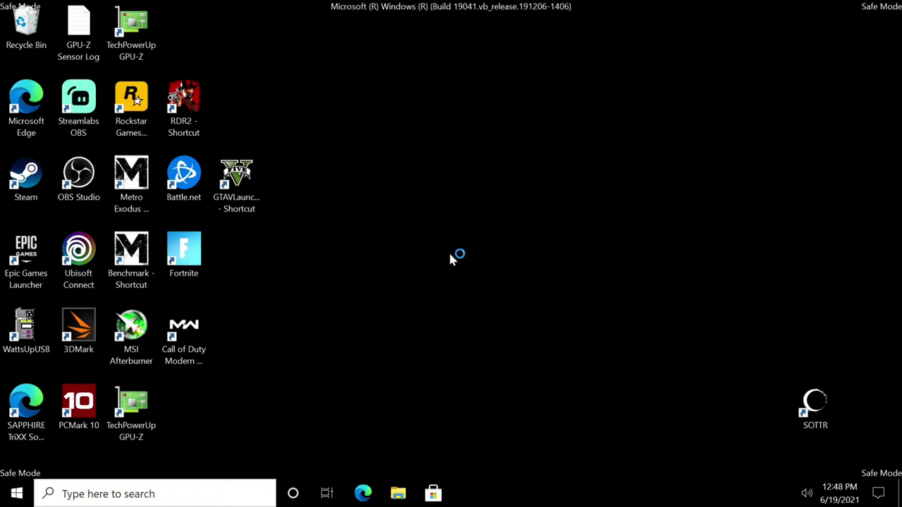
Step: Open the Downloads folder in File Explorer
{"action": "left_click", "coordinate": [398, 494]}
{"action": "left_click", "coordinate": [219, 281]}
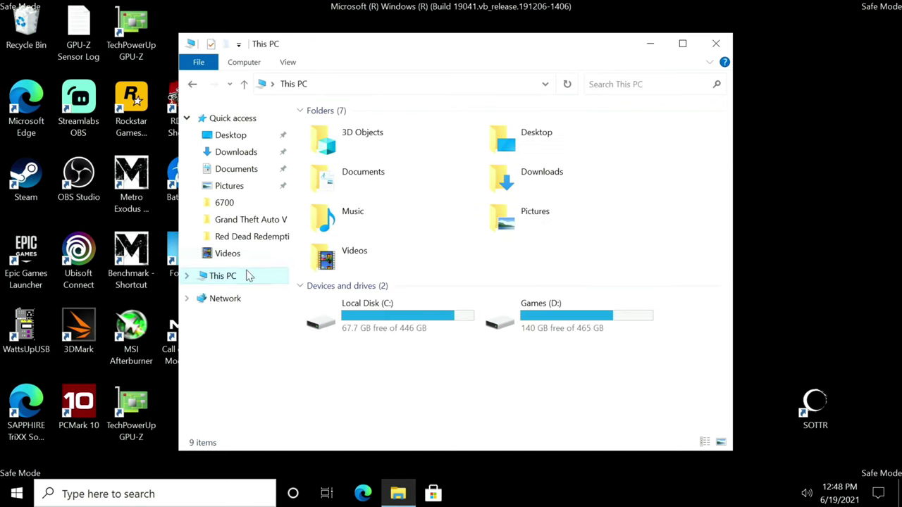
{"action": "left_click", "coordinate": [527, 181]}
{"action": "double_click", "coordinate": [527, 181]}
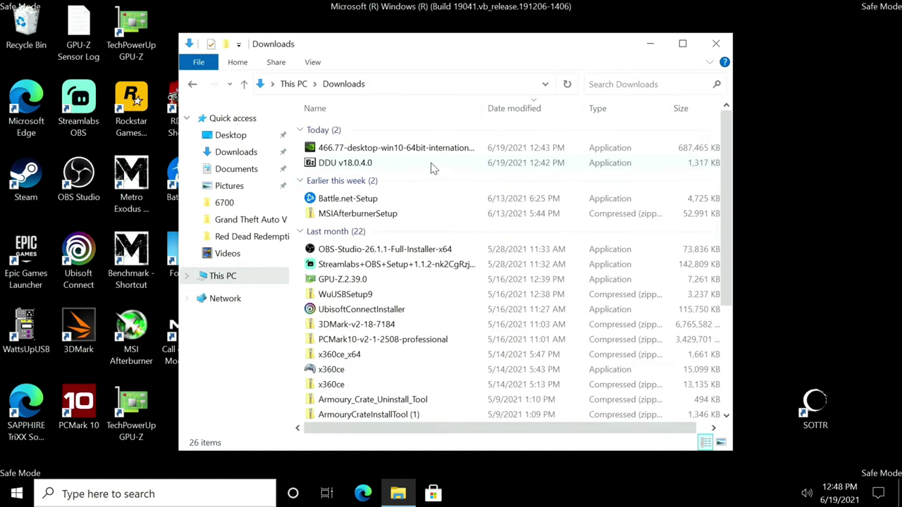
Step: Run the DDU v18.0.4.0 self-extracting archive, allowing it past SmartScreen, and extract it to C:\DDU2
{"action": "double_click", "coordinate": [325, 163]}
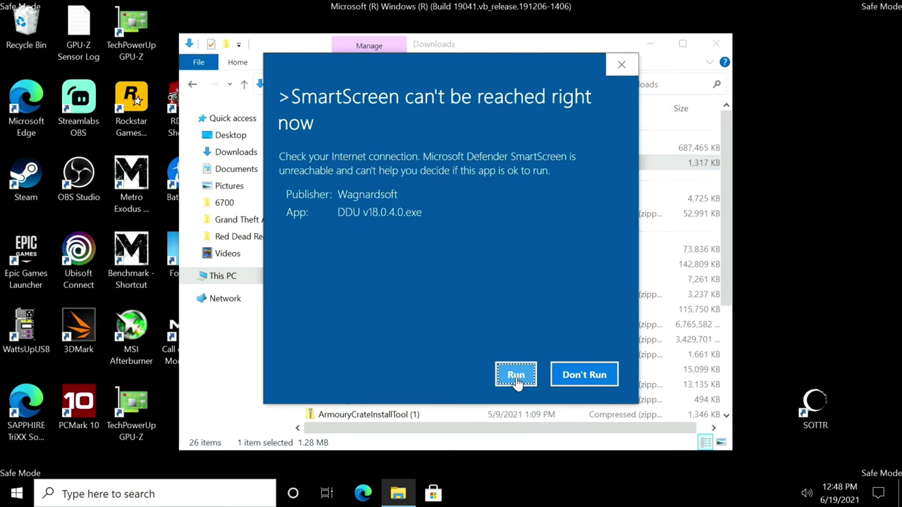
{"action": "left_click", "coordinate": [516, 375]}
{"action": "left_click", "coordinate": [336, 235]}
{"action": "type", "text": "\\DDU2"}
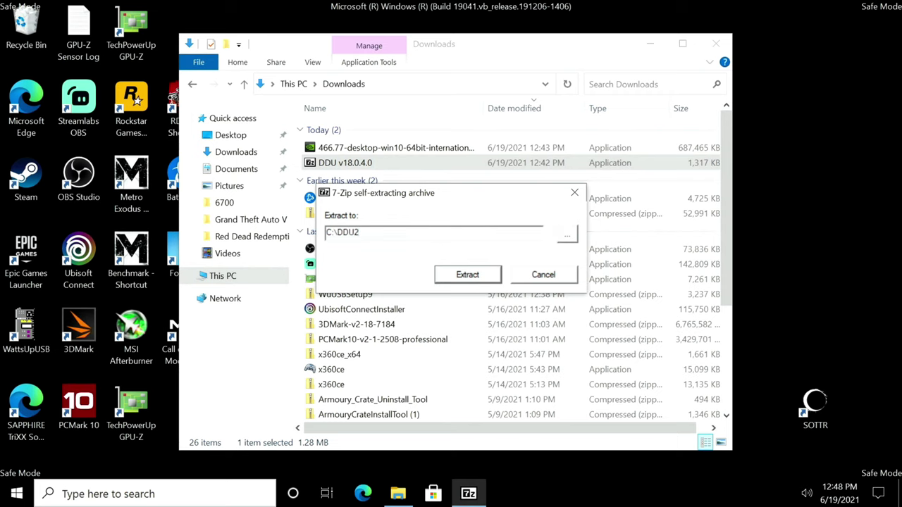
{"action": "key", "text": "Return"}
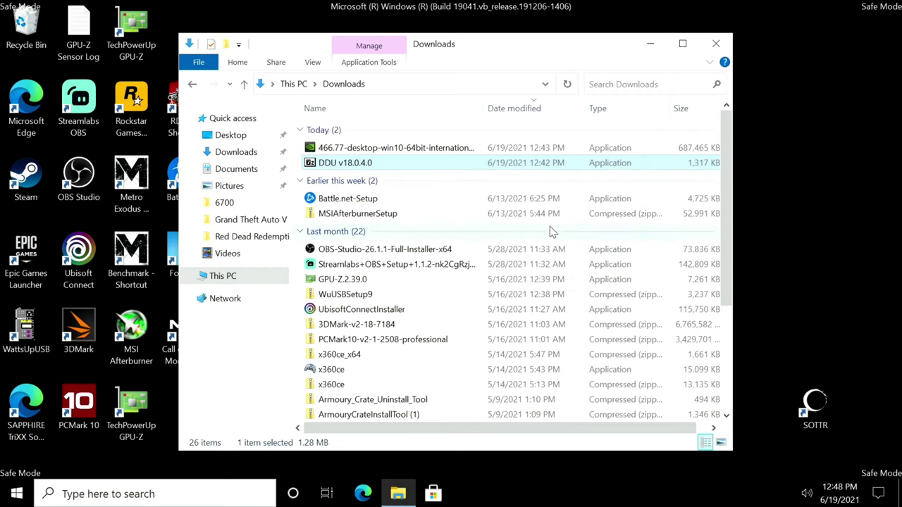
Step: Launch Display Driver Uninstaller from C:\DDU2\DDU v18.0.4.0 and acknowledge the first-launch notice
{"action": "left_click", "coordinate": [214, 279]}
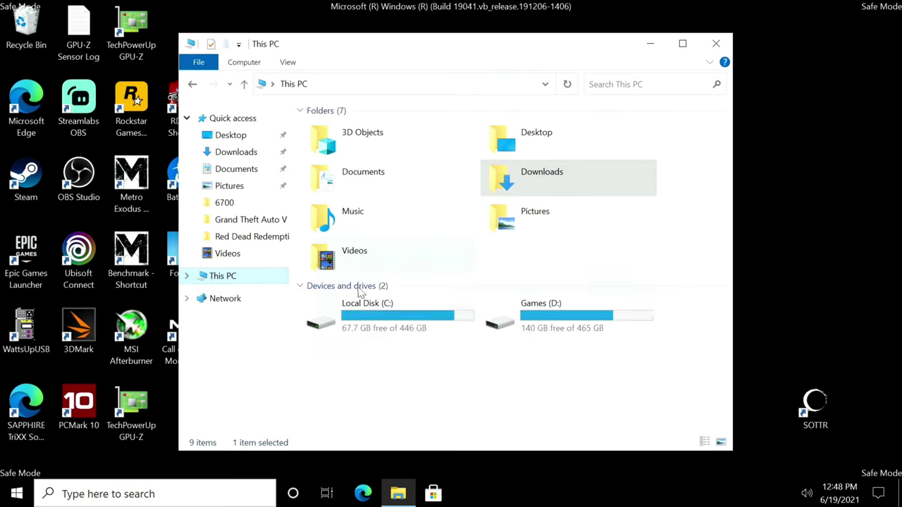
{"action": "double_click", "coordinate": [386, 322]}
{"action": "double_click", "coordinate": [326, 144]}
{"action": "double_click", "coordinate": [340, 131]}
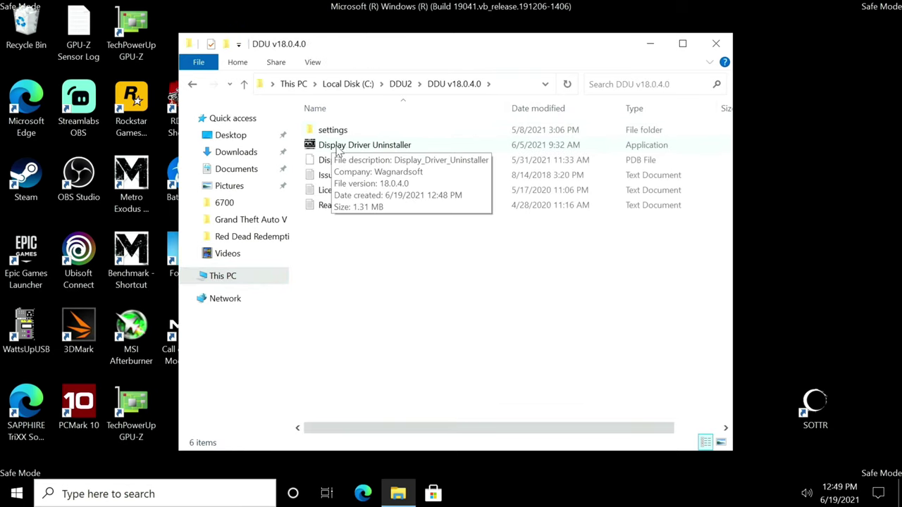
{"action": "double_click", "coordinate": [375, 146]}
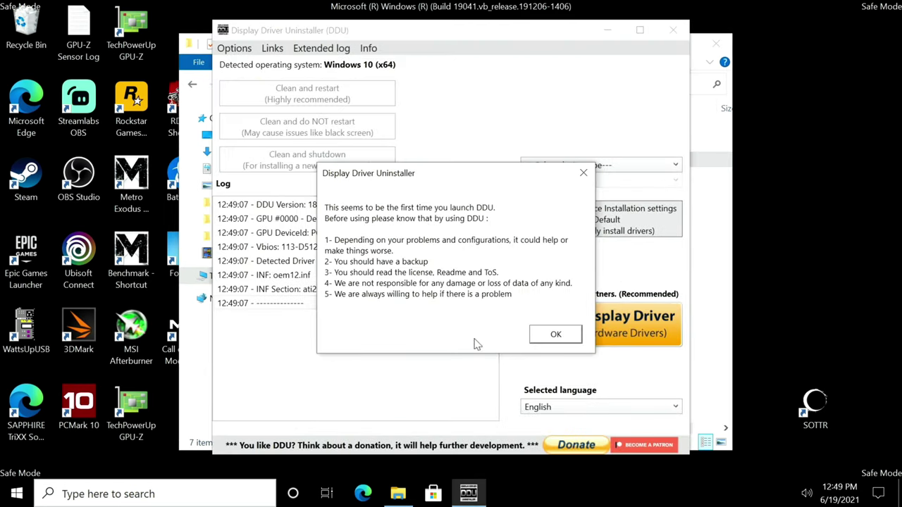
{"action": "left_click", "coordinate": [555, 336]}
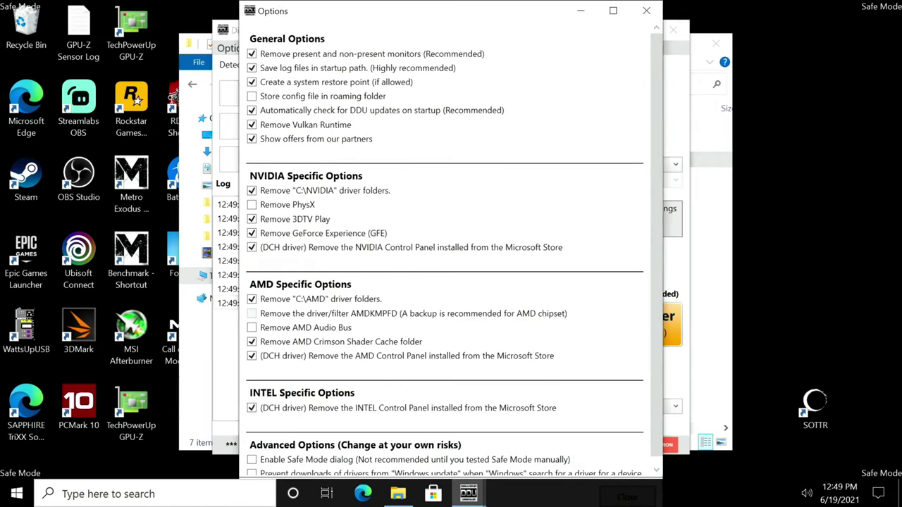
Step: In the DDU options, clear all AMD removal options, enable preventing driver downloads from Windows Update, and close the options
{"action": "mouse_move", "coordinate": [308, 11]}
{"action": "left_mouse_down"}
{"action": "mouse_move", "coordinate": [308, 55]}
{"action": "mouse_move", "coordinate": [300, 20]}
{"action": "left_mouse_up"}
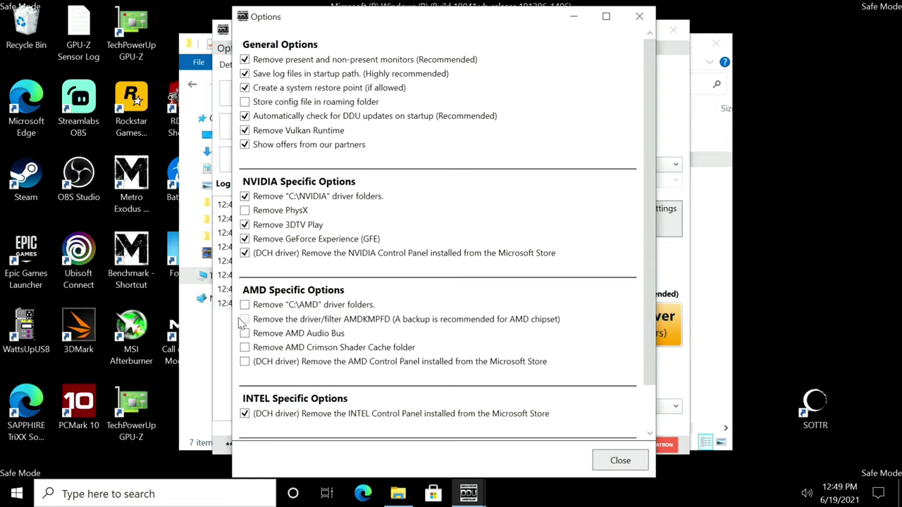
{"action": "scroll", "coordinate": [266, 318], "scroll_direction": "down", "scroll_amount": 2}
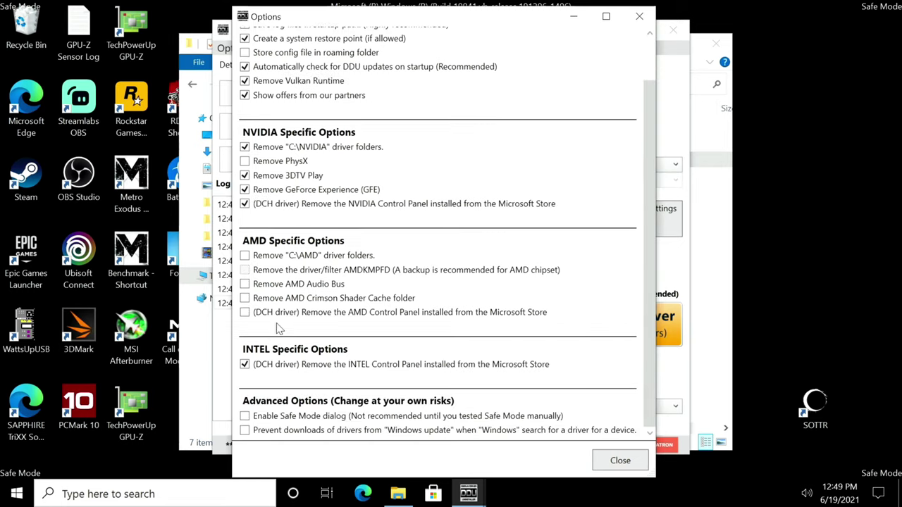
{"action": "mouse_move", "coordinate": [258, 425]}
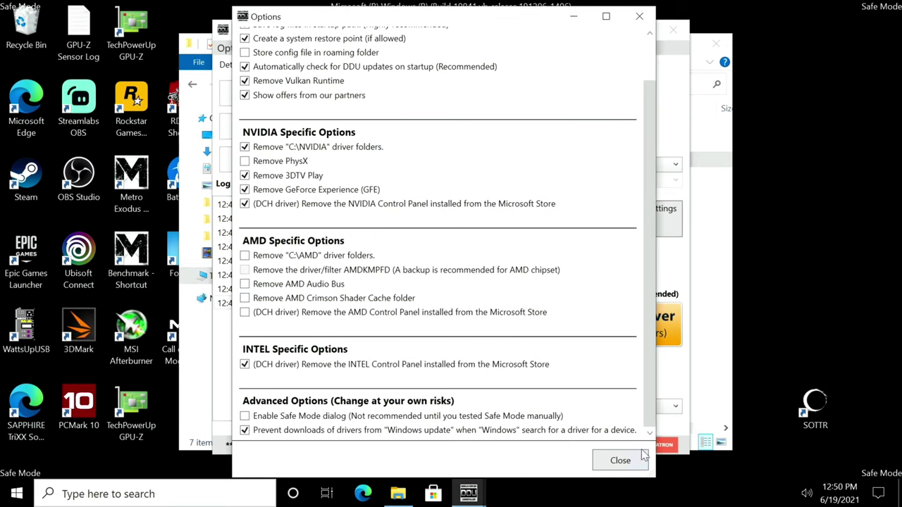
{"action": "left_click", "coordinate": [618, 465]}
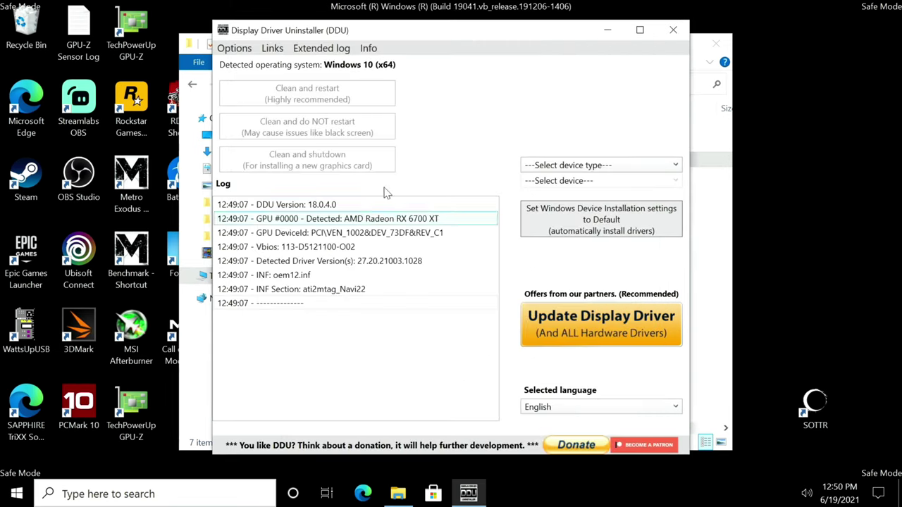
Step: Set the device type to GPU and the device to AMD, and start Clean and shutdown for installing a new graphics card
{"action": "left_click", "coordinate": [591, 166]}
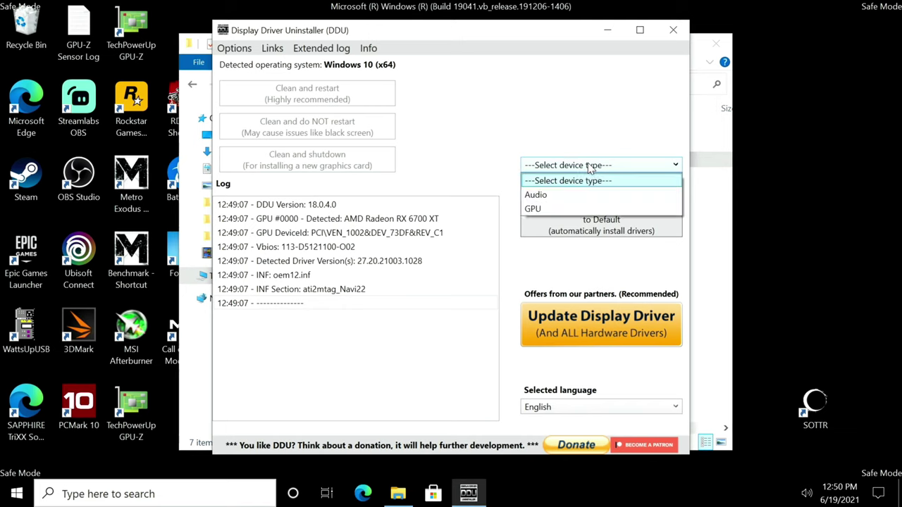
{"action": "left_click", "coordinate": [533, 210]}
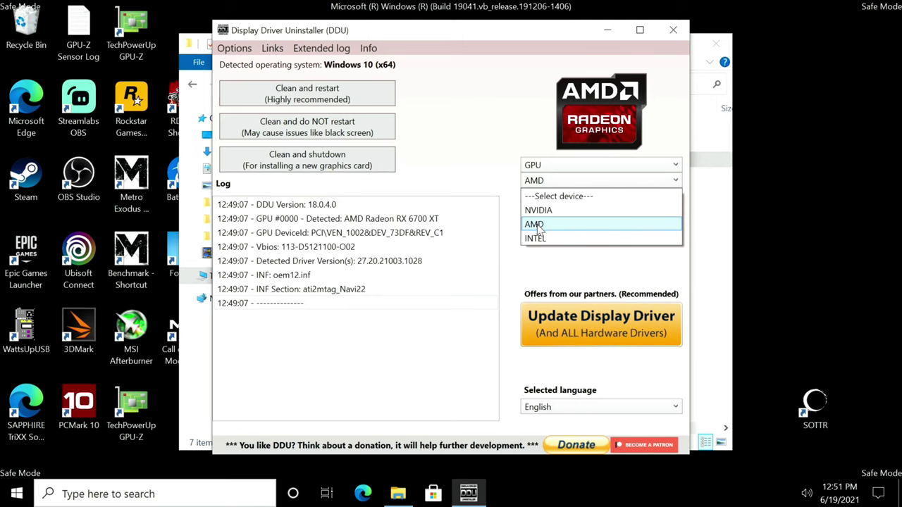
{"action": "left_click", "coordinate": [536, 225]}
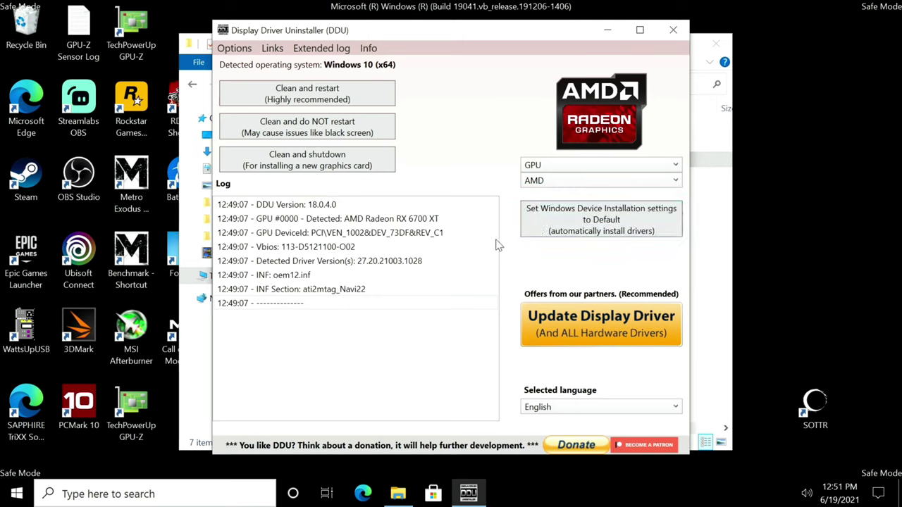
{"action": "left_click", "coordinate": [354, 166]}
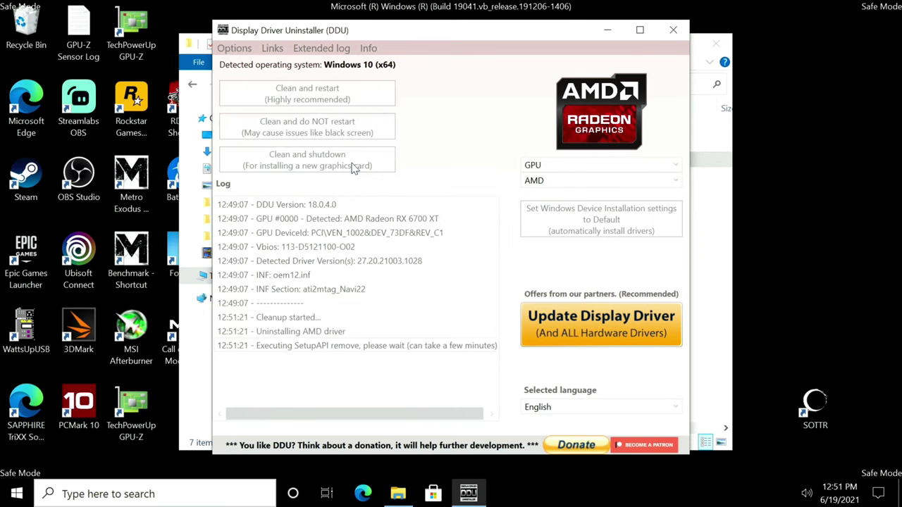
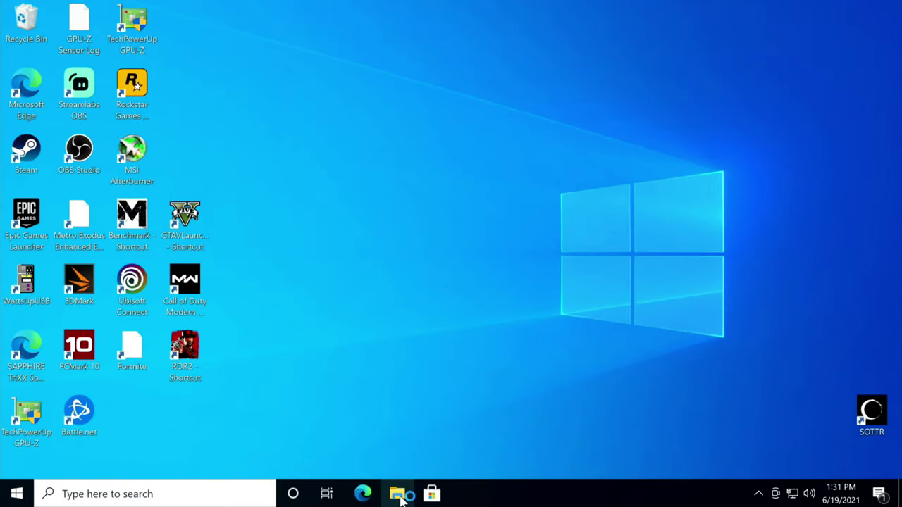
Step: Run the 466.77 NVIDIA driver package from Downloads, extract it to the default C:\NVIDIA folder, and close the file browser
{"action": "left_click", "coordinate": [399, 495]}
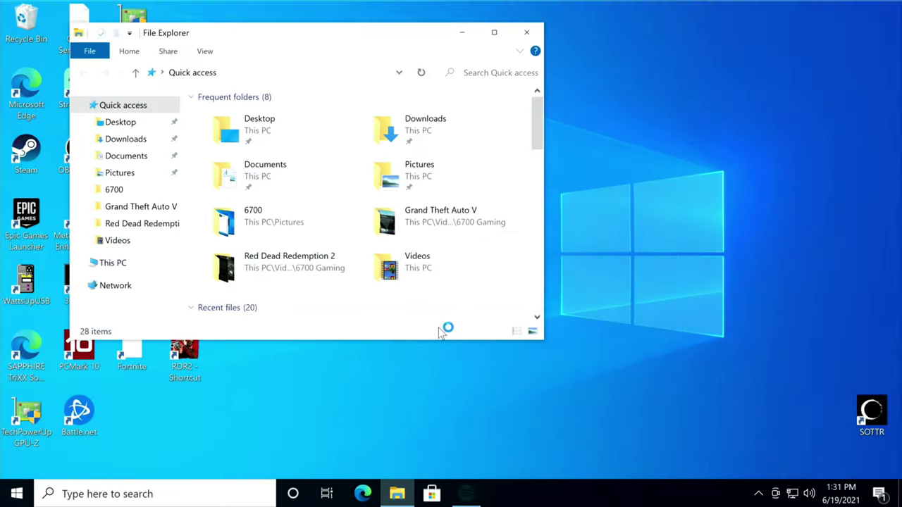
{"action": "left_click", "coordinate": [125, 139]}
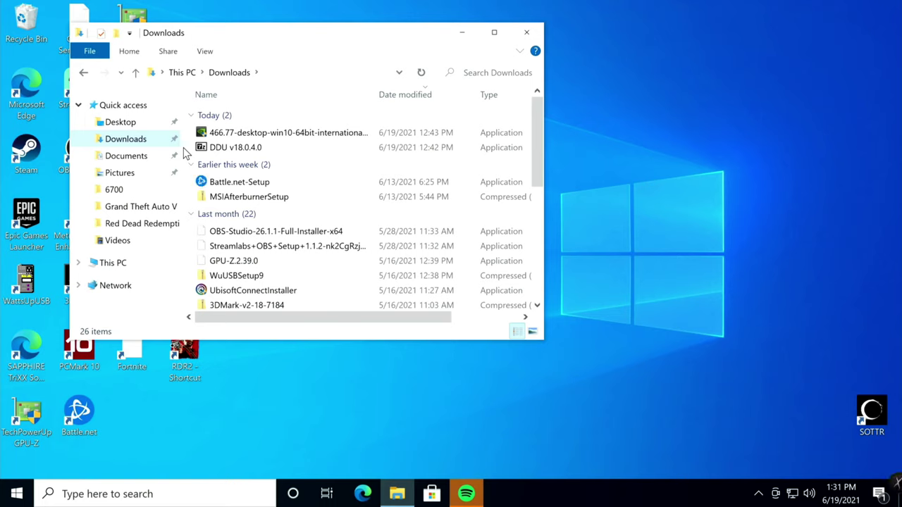
{"action": "double_click", "coordinate": [252, 135]}
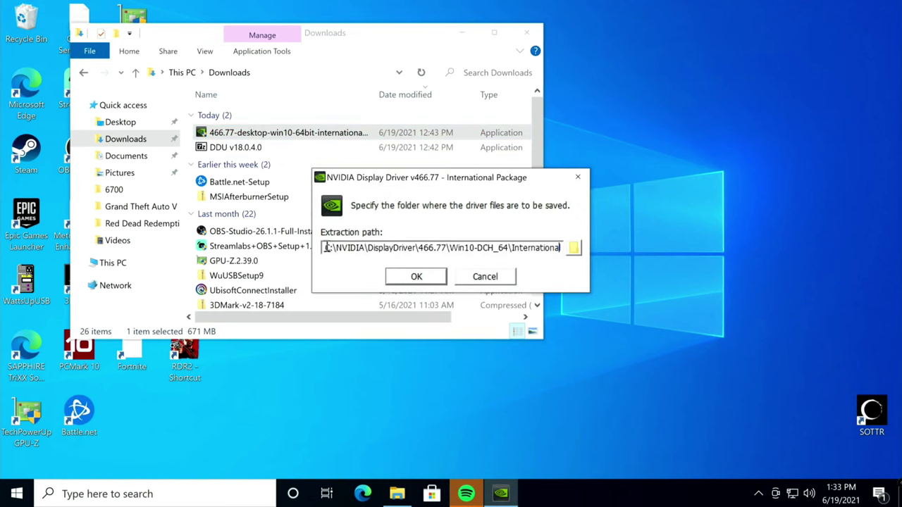
{"action": "left_click_drag", "start_coordinate": [326, 248], "coordinate": [393, 255]}
{"action": "left_click", "coordinate": [420, 281]}
{"action": "left_click", "coordinate": [526, 32]}
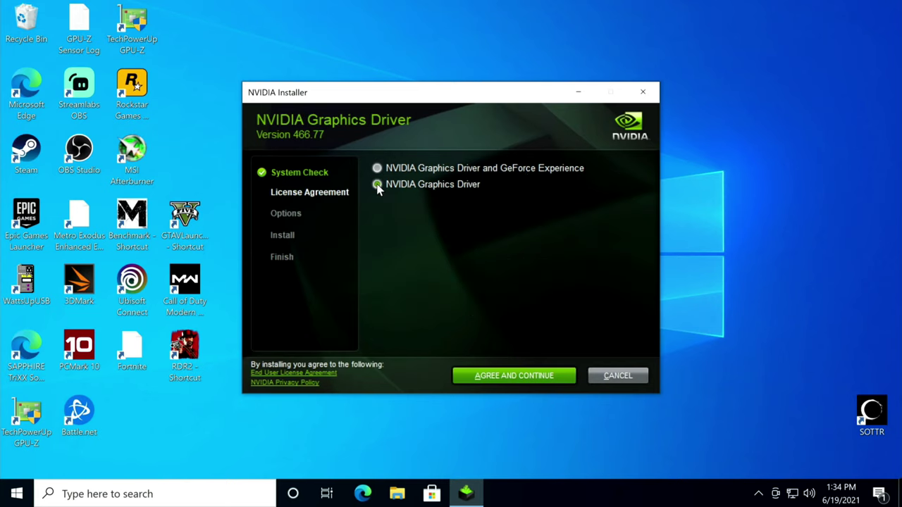
Step: Accept the license and start a custom, clean installation of NVIDIA driver 466.77 with all listed components, including GeForce Experience
{"action": "left_click", "coordinate": [501, 381]}
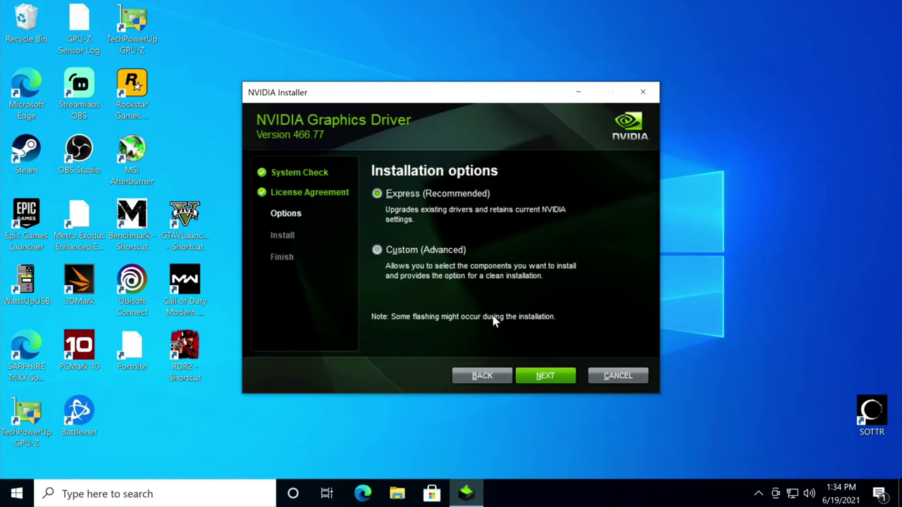
{"action": "left_click", "coordinate": [544, 378]}
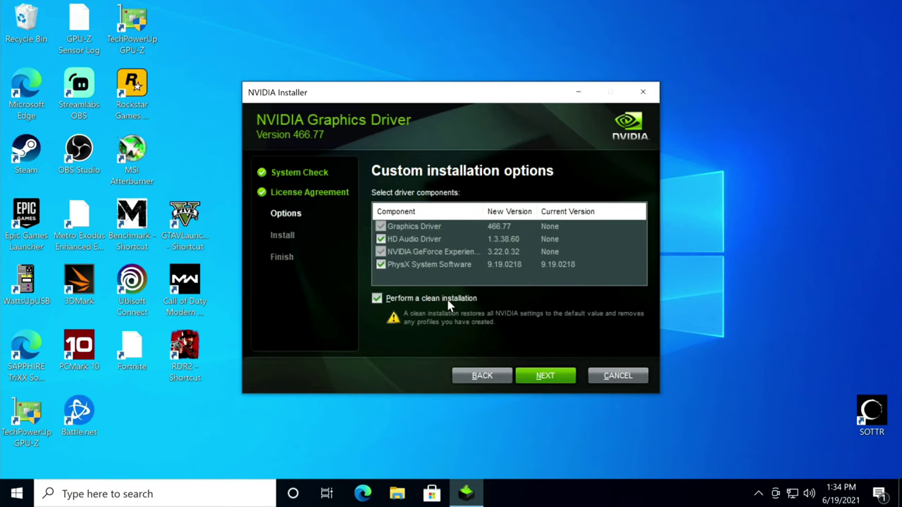
{"action": "left_click", "coordinate": [556, 377]}
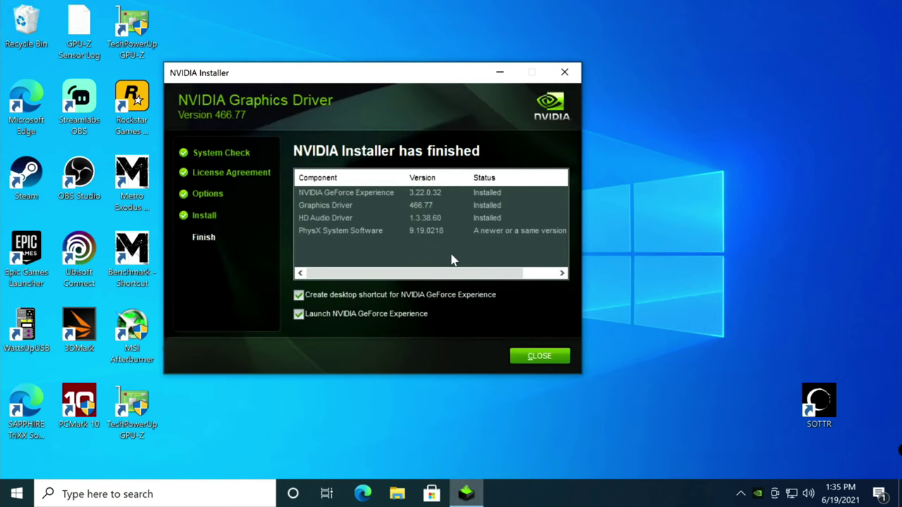
Step: Disable the GeForce Experience desktop shortcut and launch options, and close the finished NVIDIA installer
{"action": "left_click", "coordinate": [379, 297]}
{"action": "left_click", "coordinate": [365, 315]}
{"action": "left_click", "coordinate": [534, 356]}
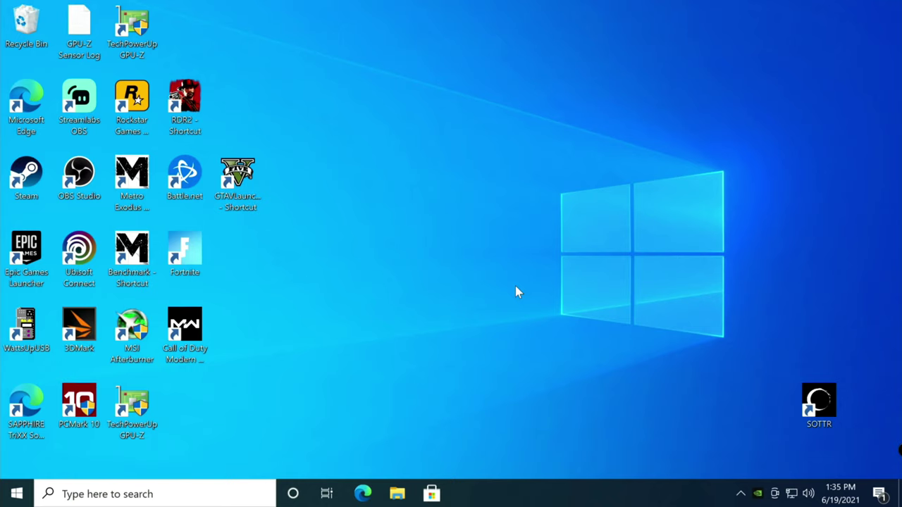
Step: Set the refresh rate of Display 1 to 60.000 Hz in the Windows advanced display settings, keep the change, and close Settings
{"action": "right_click", "coordinate": [451, 163]}
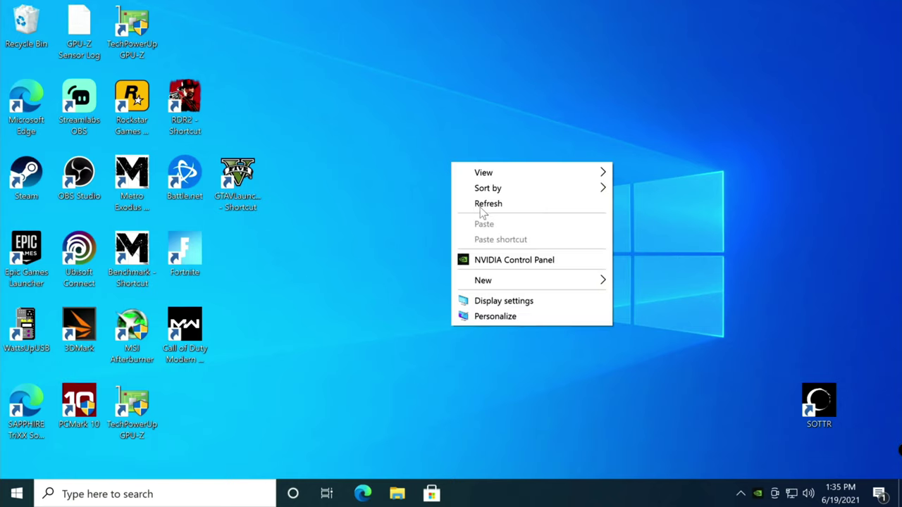
{"action": "left_click", "coordinate": [484, 304]}
{"action": "scroll", "coordinate": [477, 300], "scroll_direction": "down", "scroll_amount": 5}
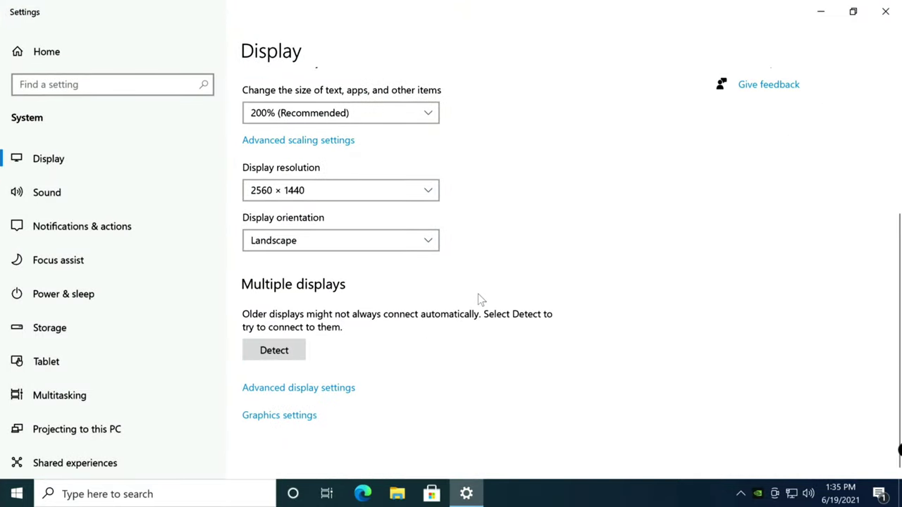
{"action": "left_click", "coordinate": [268, 389]}
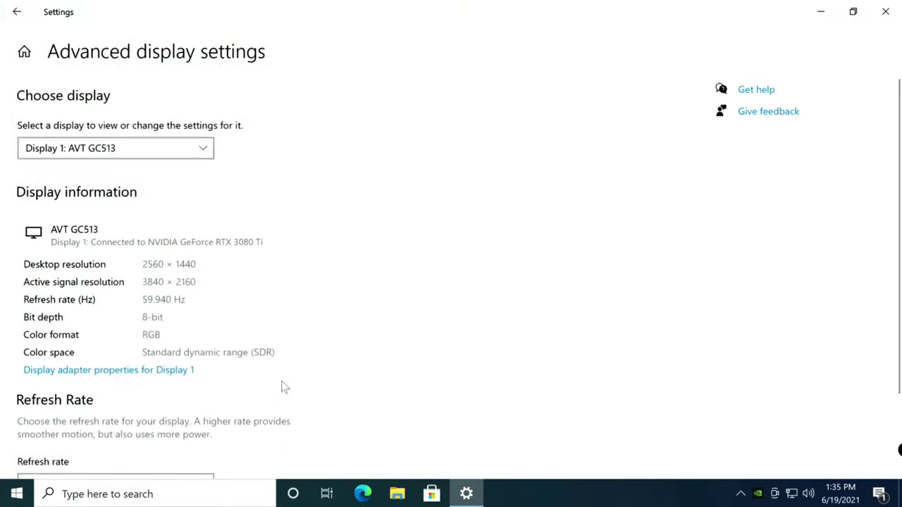
{"action": "scroll", "coordinate": [305, 362], "scroll_direction": "down", "scroll_amount": 2}
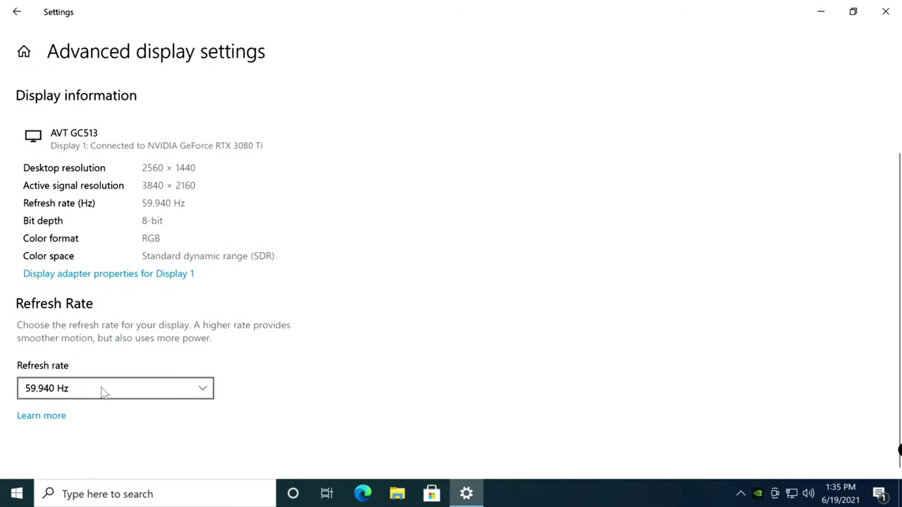
{"action": "left_click", "coordinate": [61, 395]}
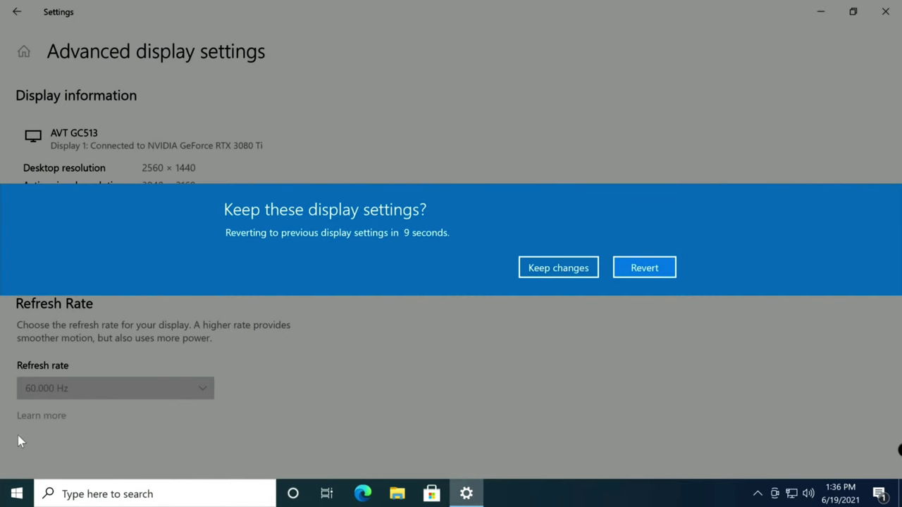
{"action": "left_click", "coordinate": [577, 272]}
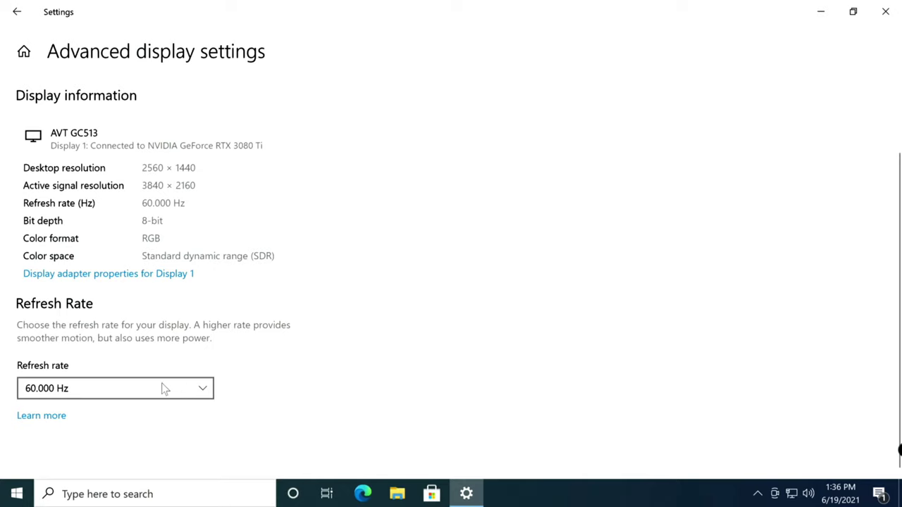
{"action": "left_click", "coordinate": [97, 396]}
{"action": "left_click", "coordinate": [81, 392]}
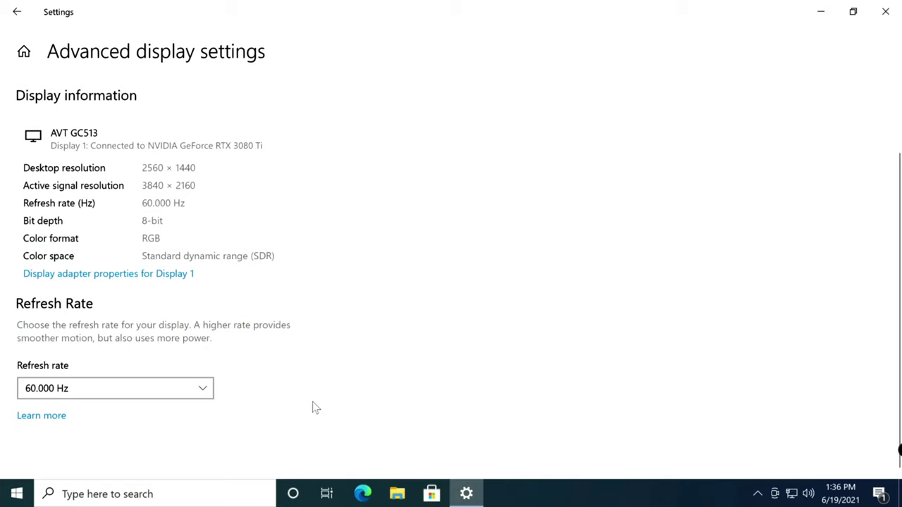
{"action": "left_click", "coordinate": [20, 11]}
{"action": "left_click", "coordinate": [886, 11]}
Step: Open the NVIDIA Control Panel from the desktop, accept its license agreement, and enlarge the window and task list
{"action": "right_click", "coordinate": [454, 187]}
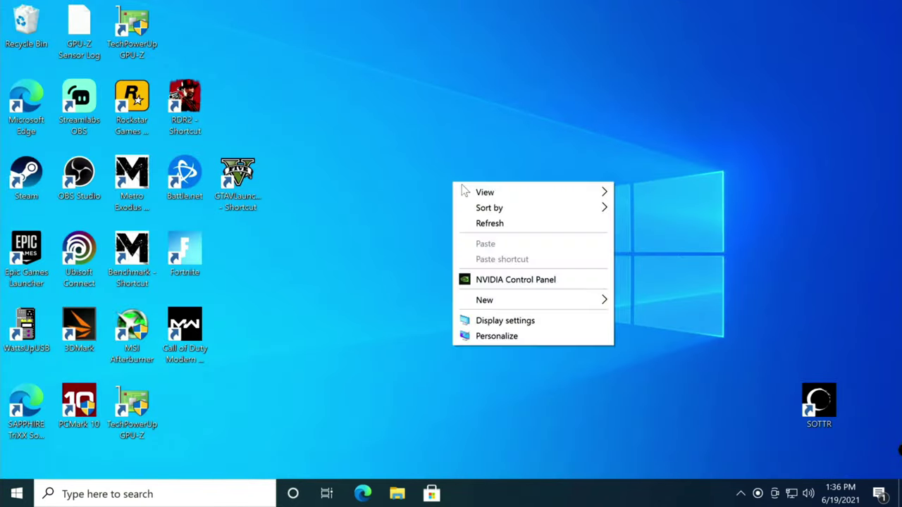
{"action": "left_click", "coordinate": [508, 285]}
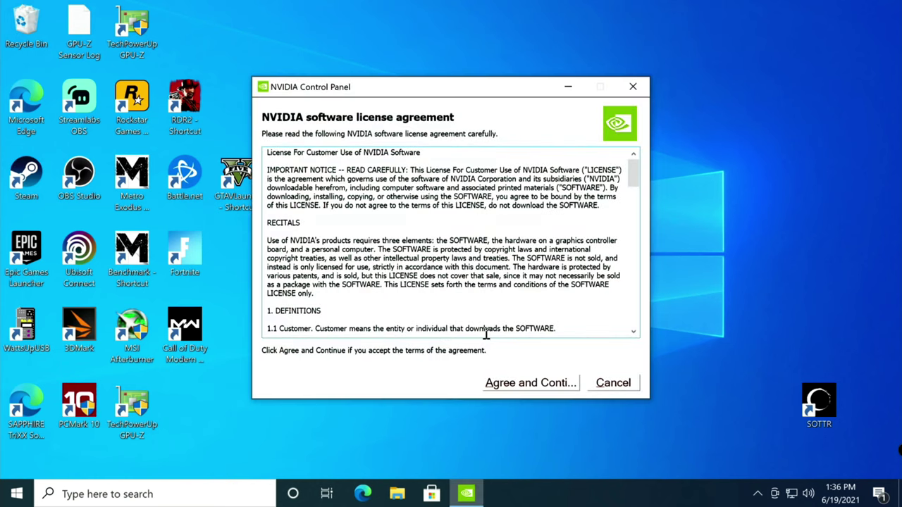
{"action": "left_click", "coordinate": [527, 387]}
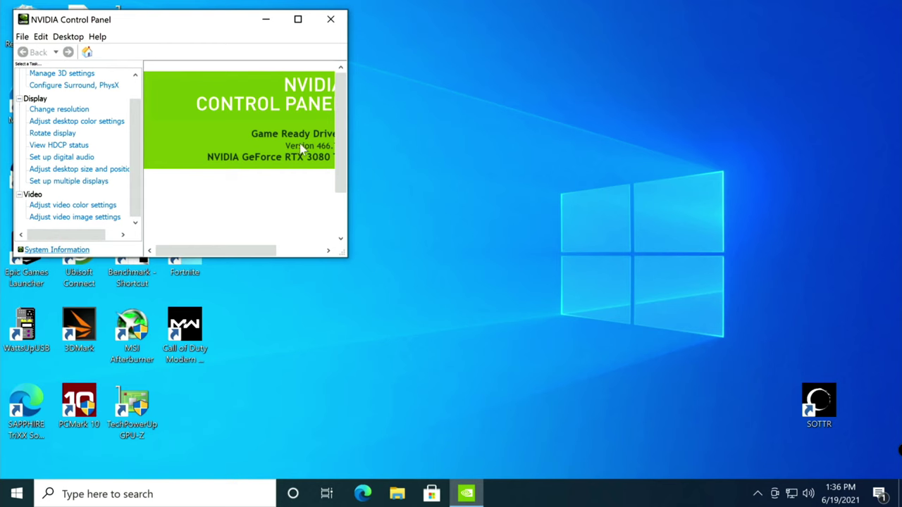
{"action": "left_click", "coordinate": [298, 19]}
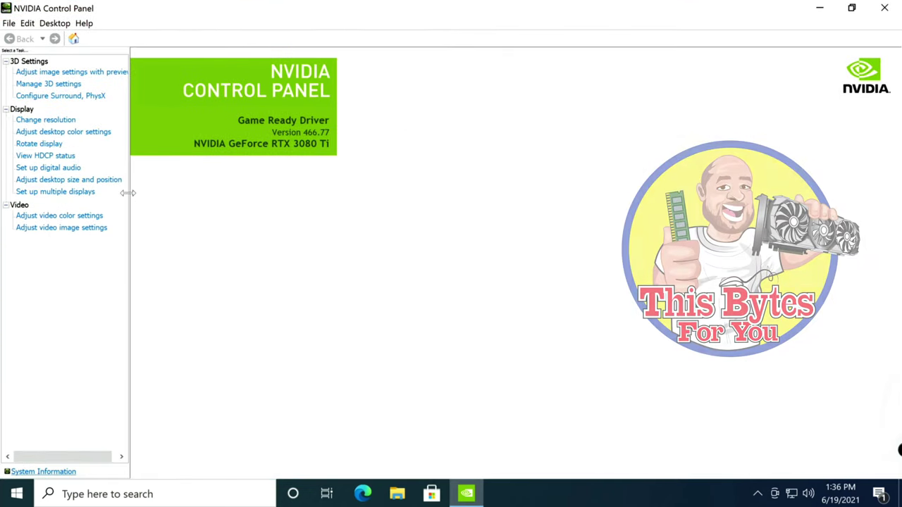
{"action": "left_click_drag", "start_coordinate": [127, 193], "coordinate": [226, 189]}
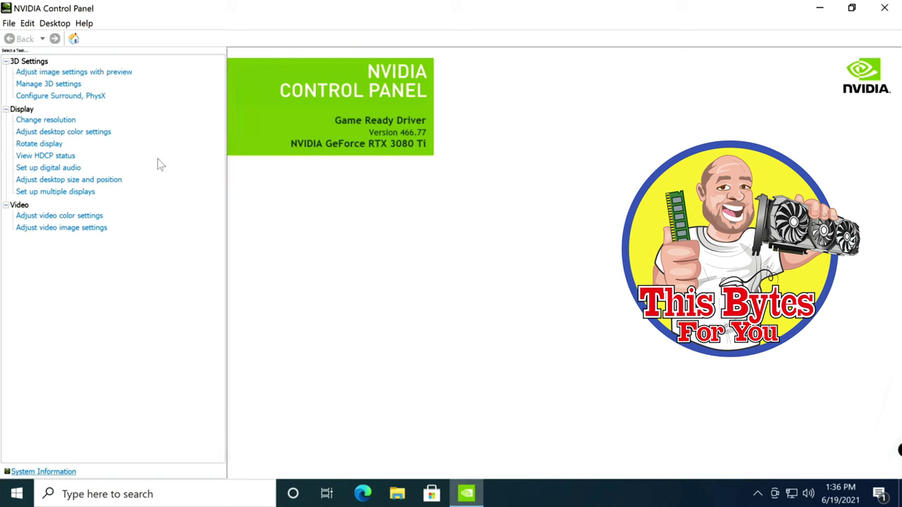
Step: In the image settings with preview, use the own-preference option emphasizing Performance and apply it
{"action": "left_click", "coordinate": [43, 74]}
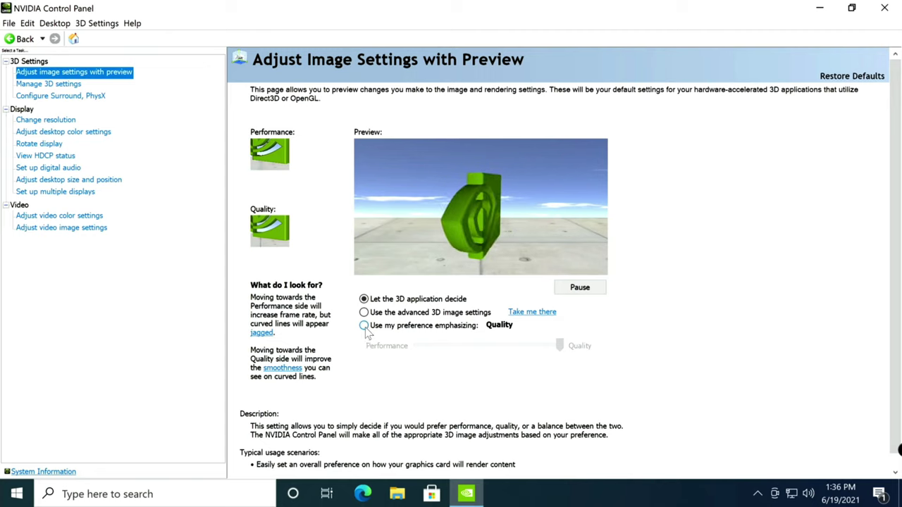
{"action": "left_click", "coordinate": [365, 328]}
{"action": "left_click_drag", "start_coordinate": [559, 346], "coordinate": [416, 347]}
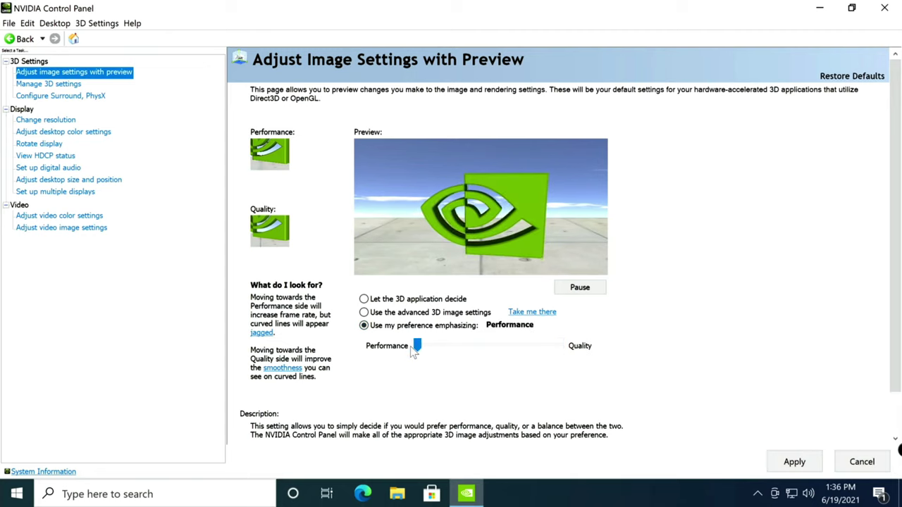
{"action": "left_click", "coordinate": [794, 463]}
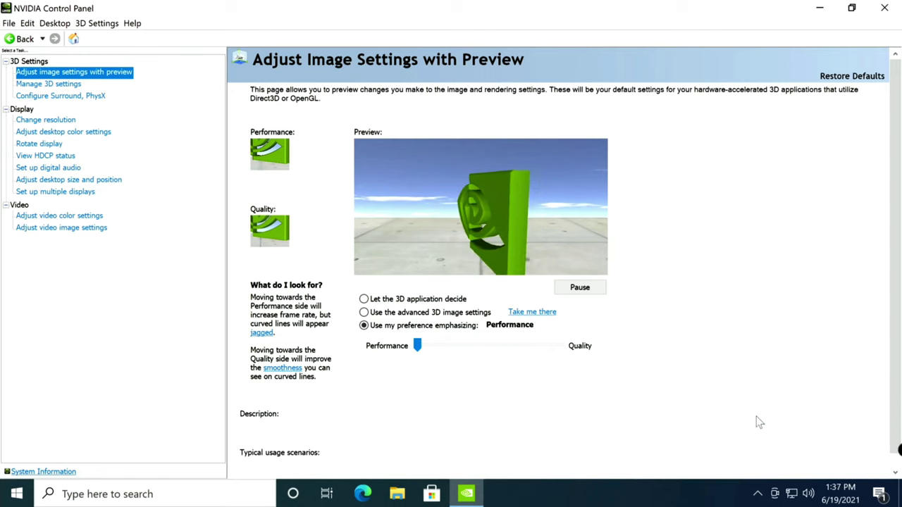
Step: In the global advanced 3D settings, set Texture filtering - Quality to High performance and apply it
{"action": "left_click", "coordinate": [532, 312]}
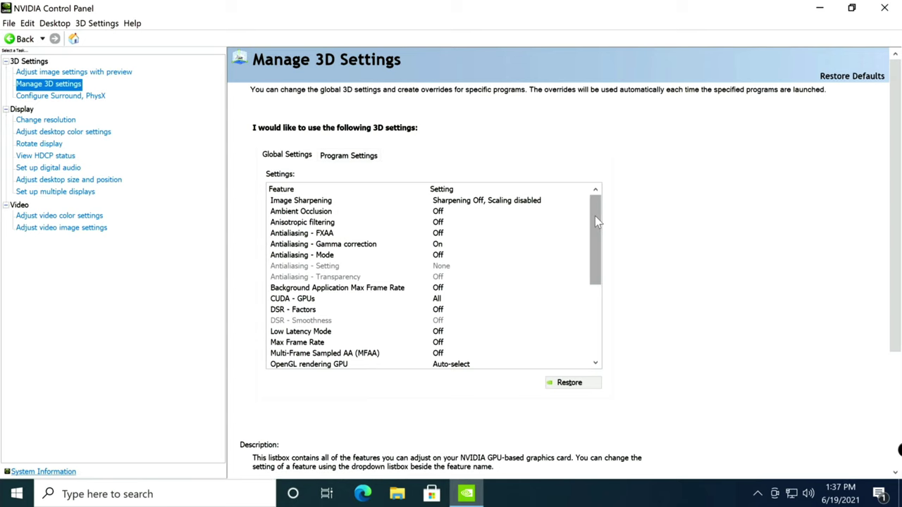
{"action": "left_click_drag", "start_coordinate": [595, 217], "coordinate": [604, 302]}
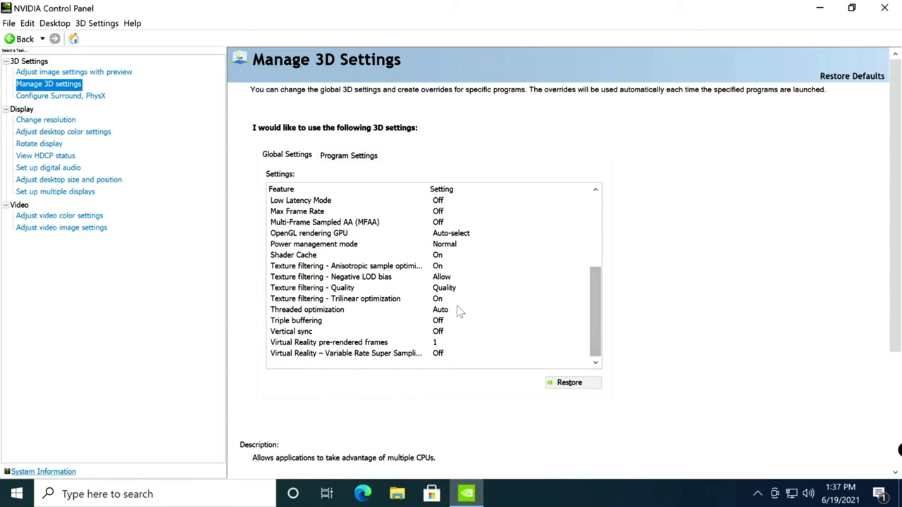
{"action": "left_click", "coordinate": [444, 288]}
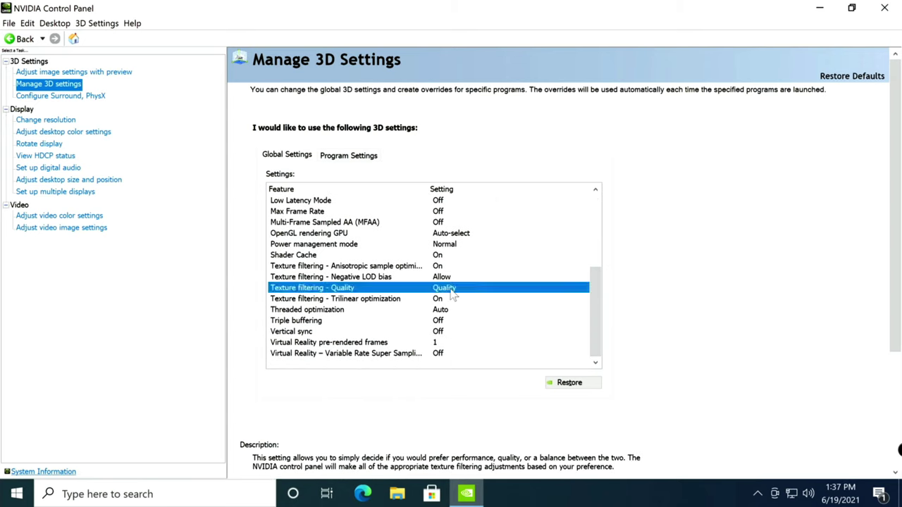
{"action": "left_click", "coordinate": [451, 289]}
{"action": "left_click", "coordinate": [456, 332]}
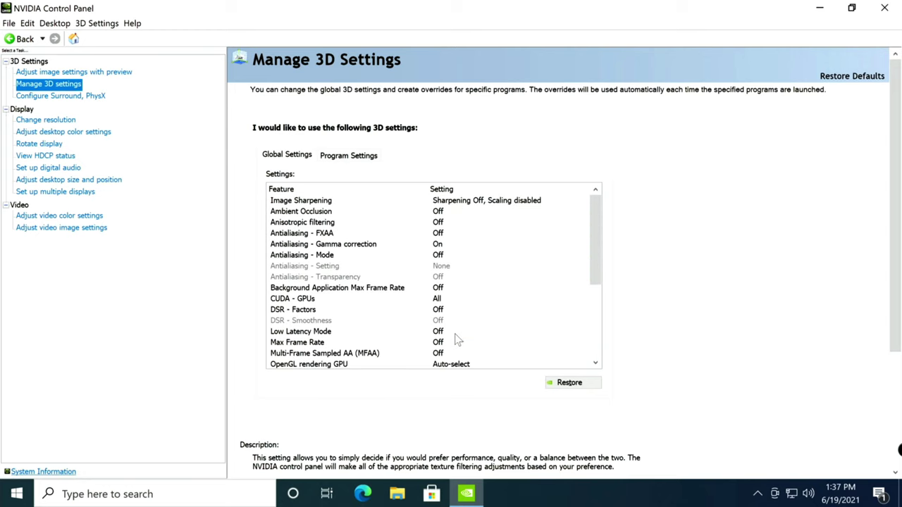
{"action": "scroll", "coordinate": [458, 338], "scroll_direction": "down", "scroll_amount": 5}
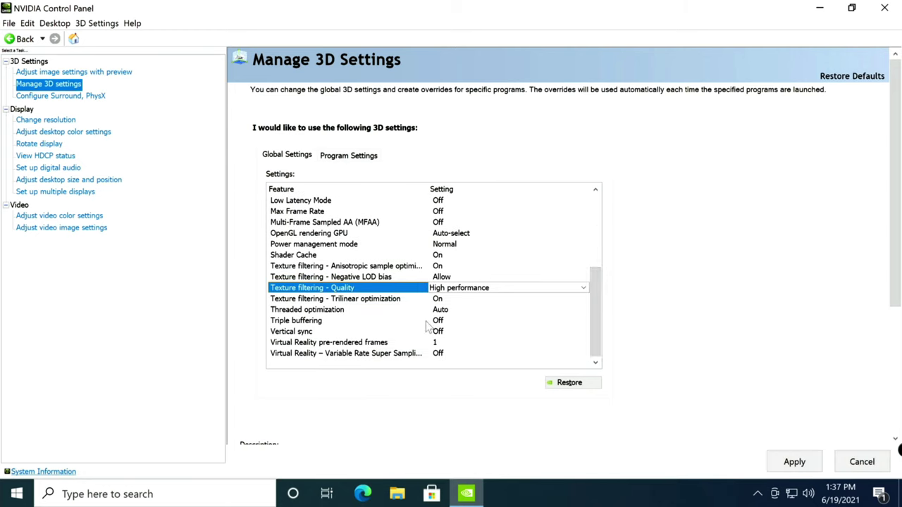
{"action": "key", "text": "alt+a"}
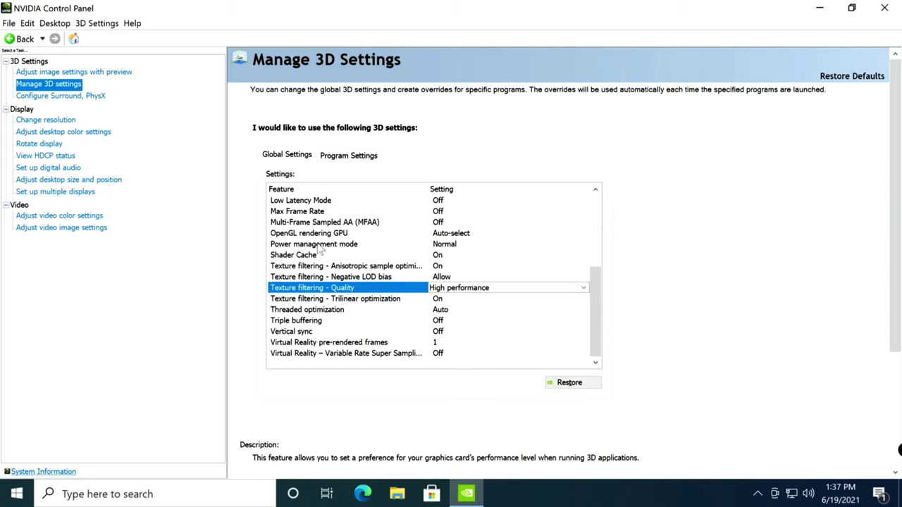
Step: Set the global Power management mode to Prefer maximum performance
{"action": "left_click", "coordinate": [452, 248]}
{"action": "left_click", "coordinate": [452, 248]}
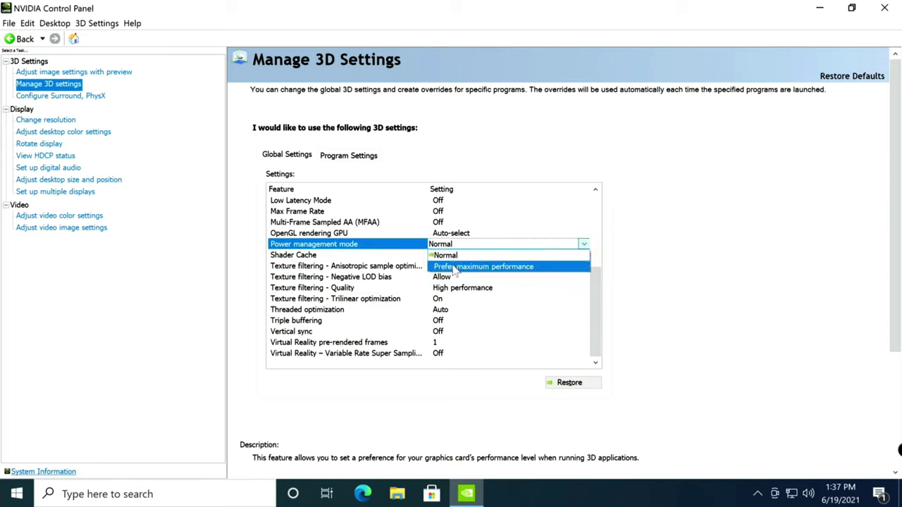
{"action": "left_click", "coordinate": [505, 272]}
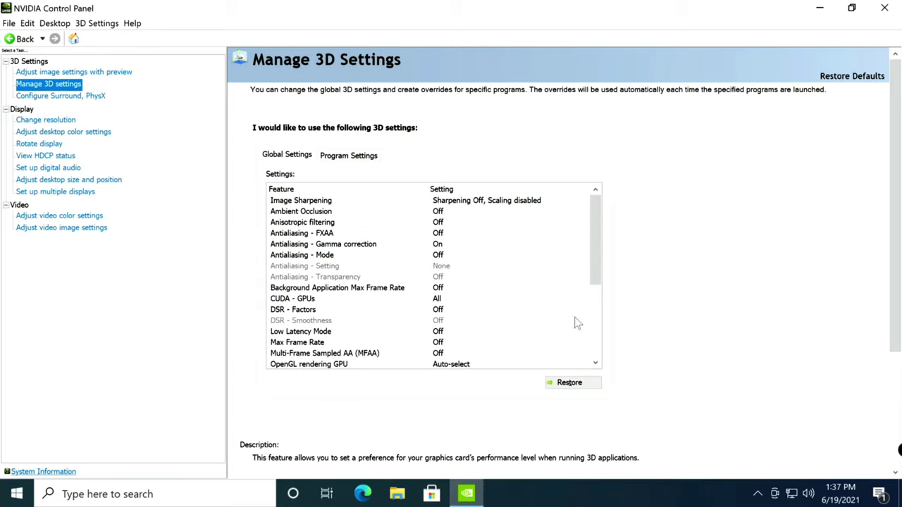